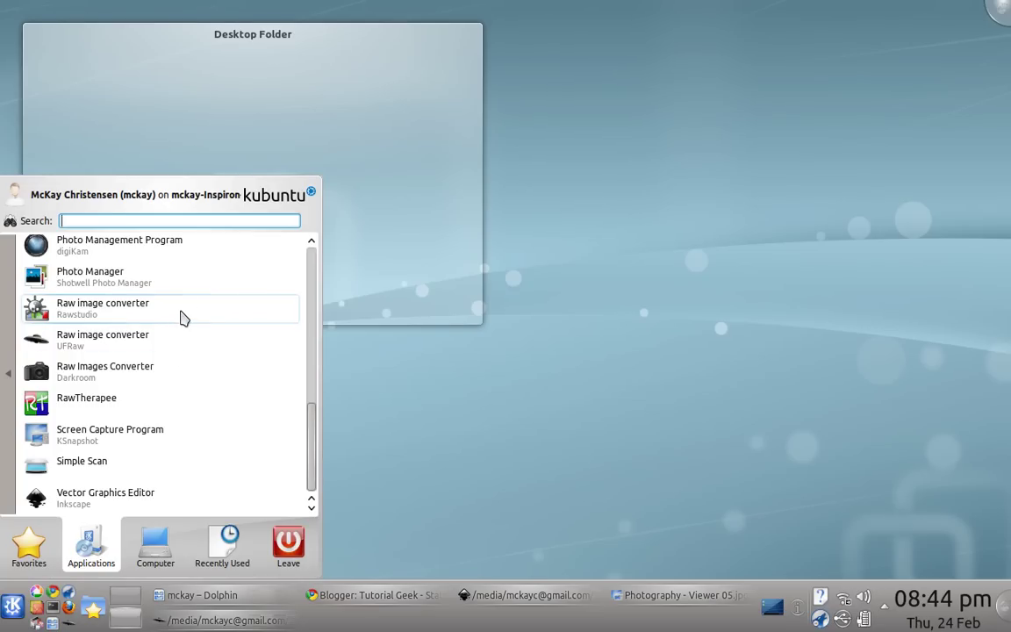
Launch Rawstudio, the raw image converter, from the graphics applications list.
{"action": "left_click", "coordinate": [183, 318]}
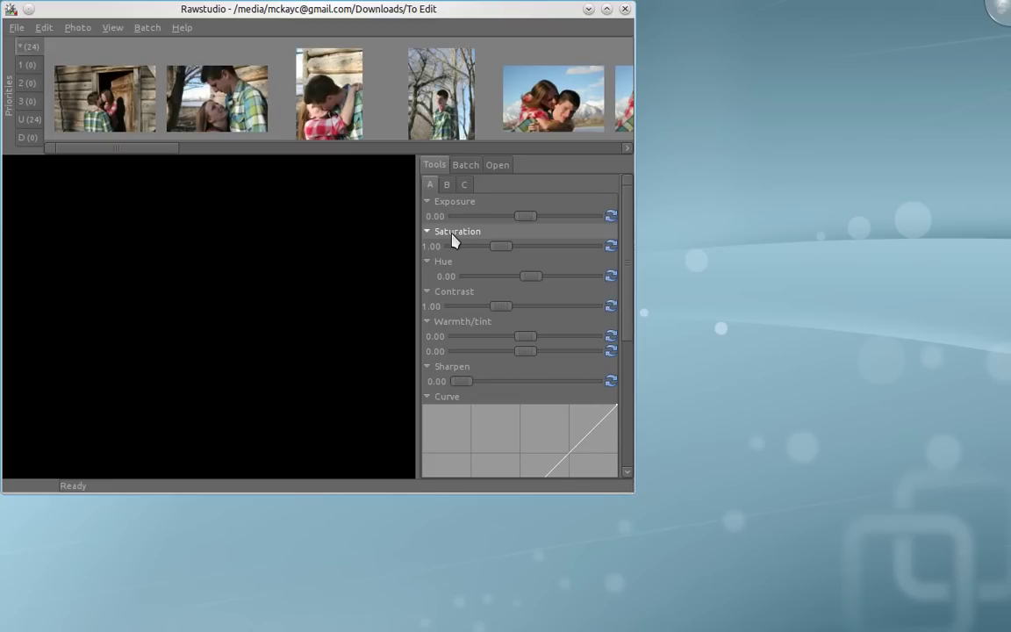
Maximize the Rawstudio window and browse through the To Edit thumbnail strip.
{"action": "left_click", "coordinate": [606, 9]}
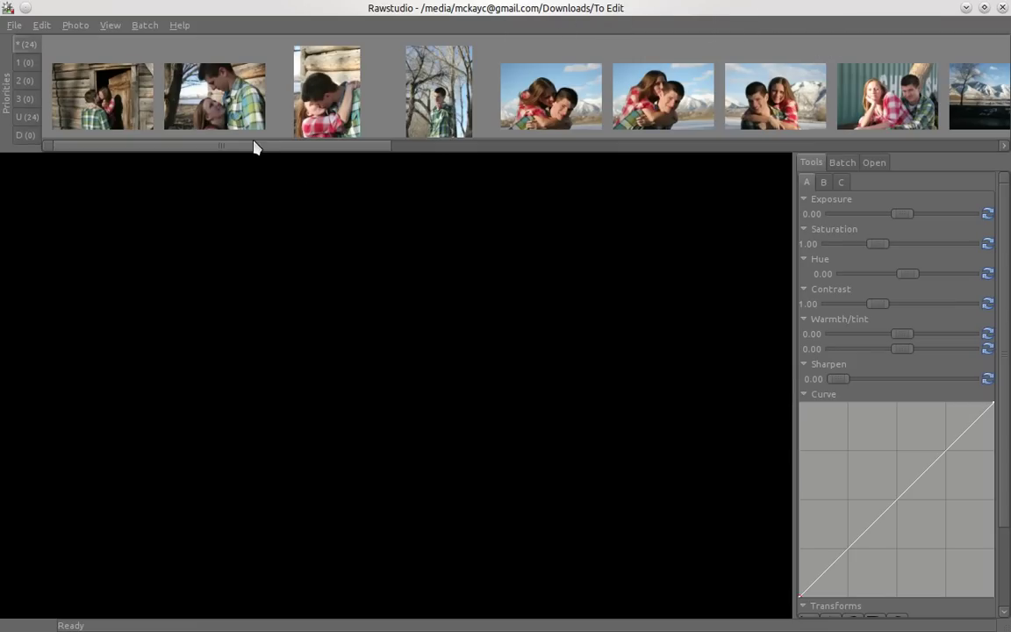
{"action": "left_click_drag", "start_coordinate": [260, 151], "coordinate": [140, 144]}
{"action": "mouse_move", "coordinate": [280, 150]}
{"action": "left_mouse_down"}
{"action": "mouse_move", "coordinate": [302, 146]}
{"action": "mouse_move", "coordinate": [275, 150]}
{"action": "left_mouse_up"}
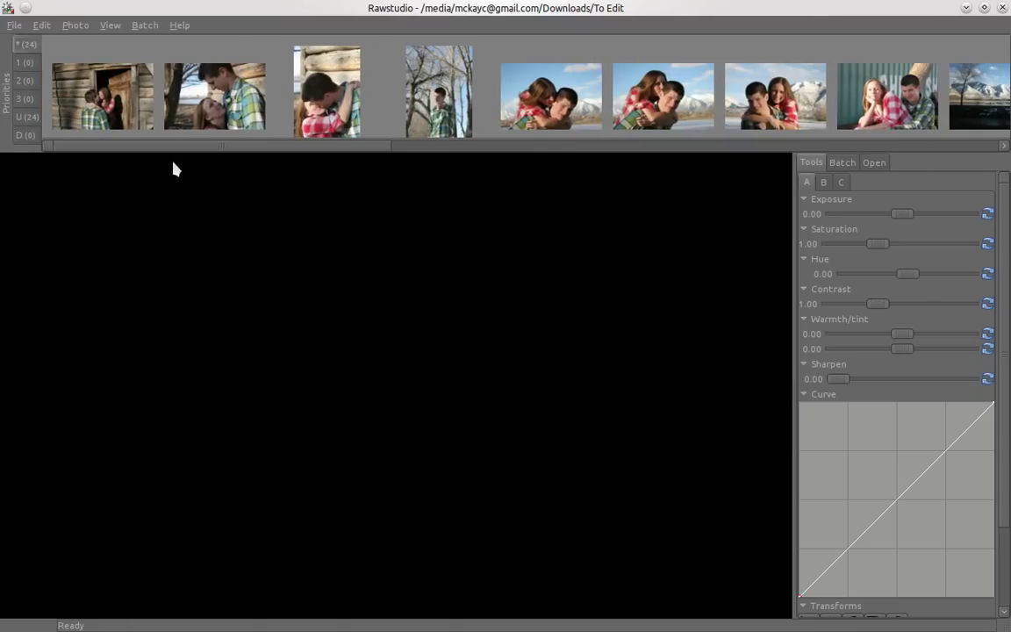
{"action": "left_click_drag", "start_coordinate": [320, 145], "coordinate": [614, 105]}
Open IMG_9460.CR2 and set exposure 0.36, saturation 1.23, contrast 1.47, warmth 0.19, hue 0.
{"action": "left_click", "coordinate": [614, 105]}
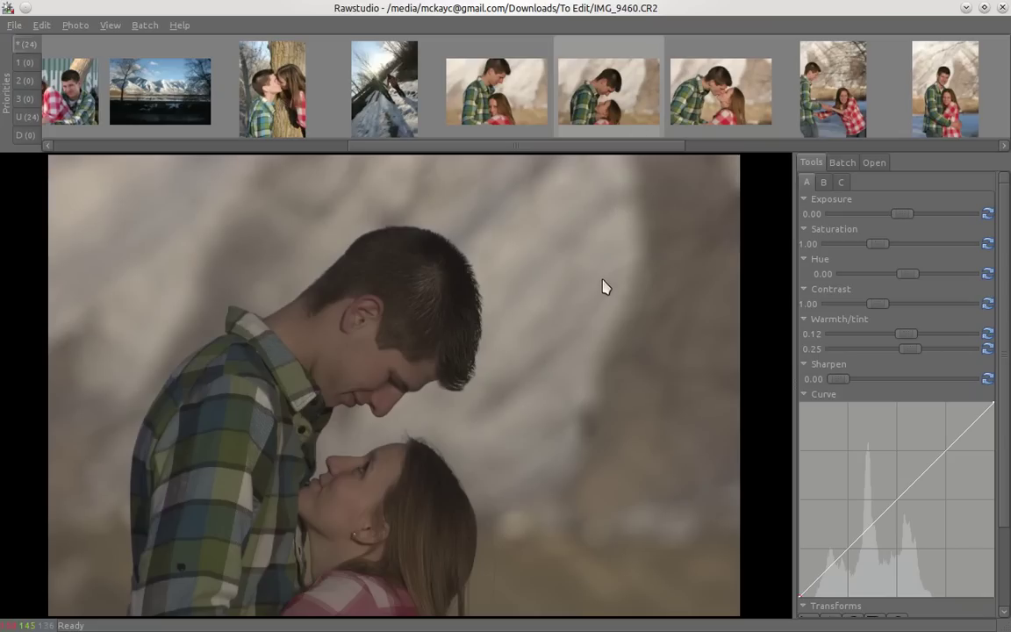
{"action": "left_click", "coordinate": [909, 216]}
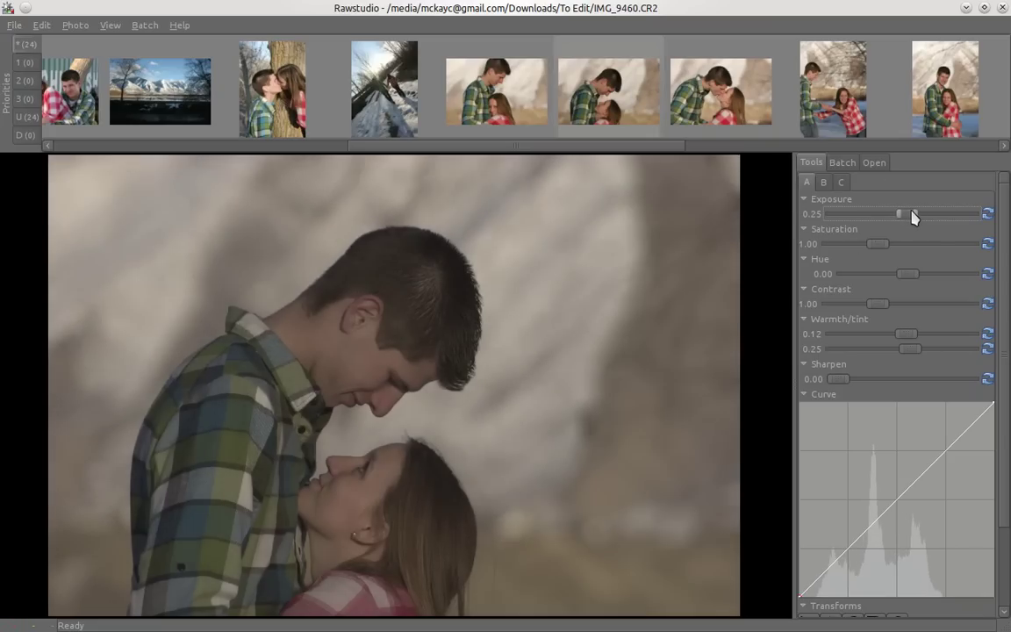
{"action": "left_click_drag", "start_coordinate": [913, 216], "coordinate": [910, 217]}
{"action": "left_click", "coordinate": [910, 216]}
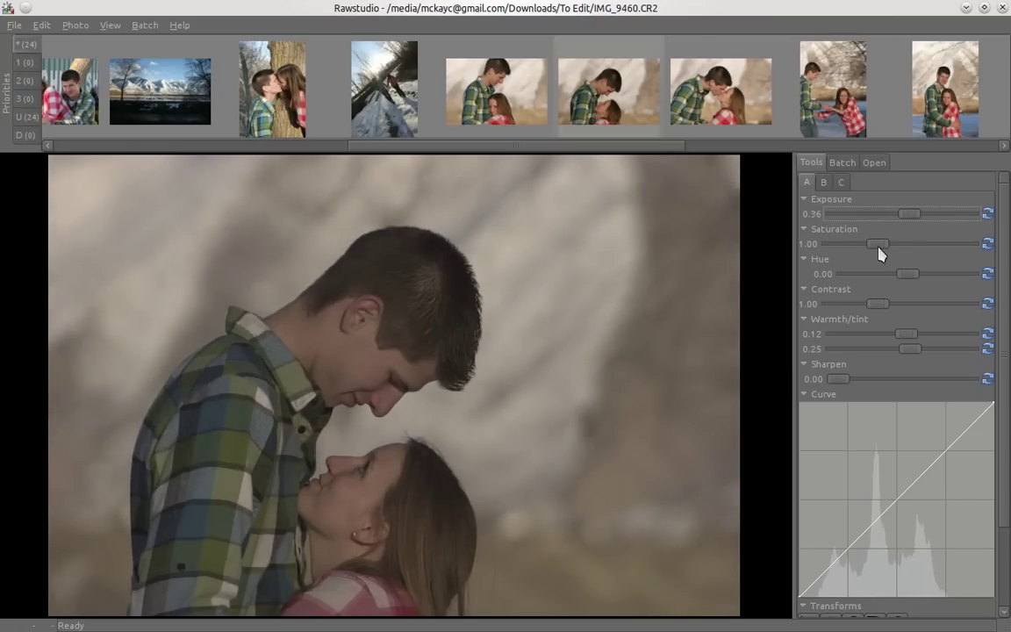
{"action": "left_click_drag", "start_coordinate": [878, 243], "coordinate": [888, 246]}
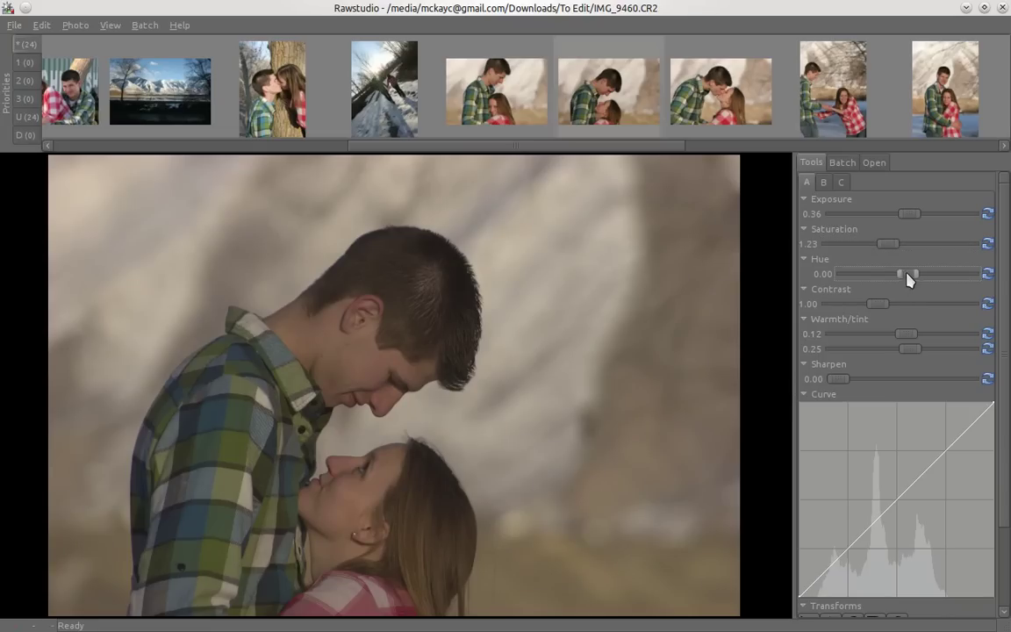
{"action": "left_click_drag", "start_coordinate": [906, 271], "coordinate": [914, 341]}
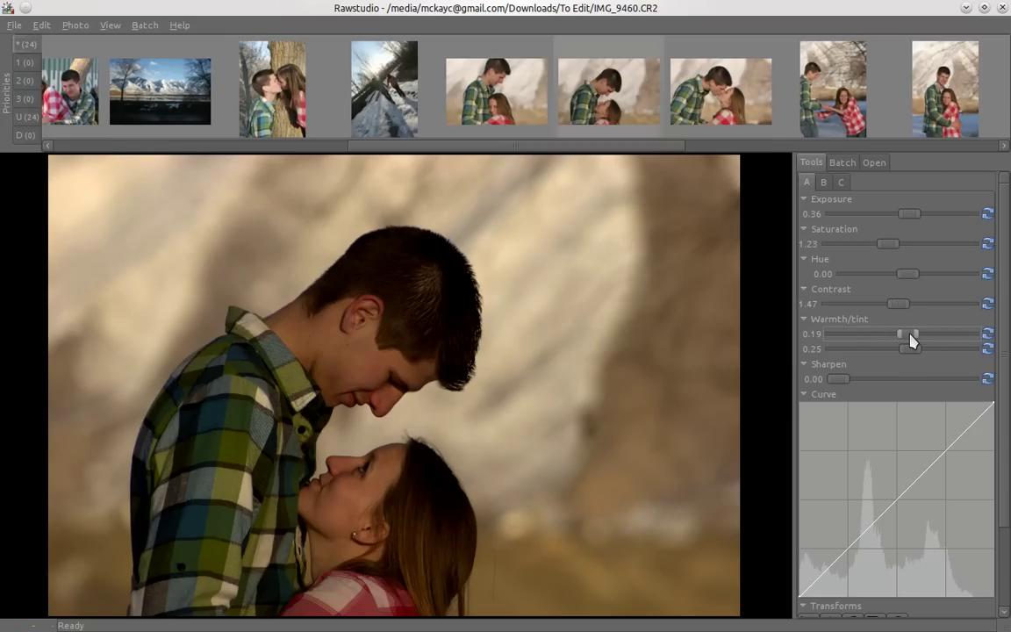
Set warmth to 0.17, tint to 0.24 and sharpen to 1.16.
{"action": "left_click_drag", "start_coordinate": [913, 352], "coordinate": [909, 351]}
{"action": "left_click_drag", "start_coordinate": [911, 351], "coordinate": [911, 350]}
{"action": "left_click_drag", "start_coordinate": [845, 383], "coordinate": [859, 383]}
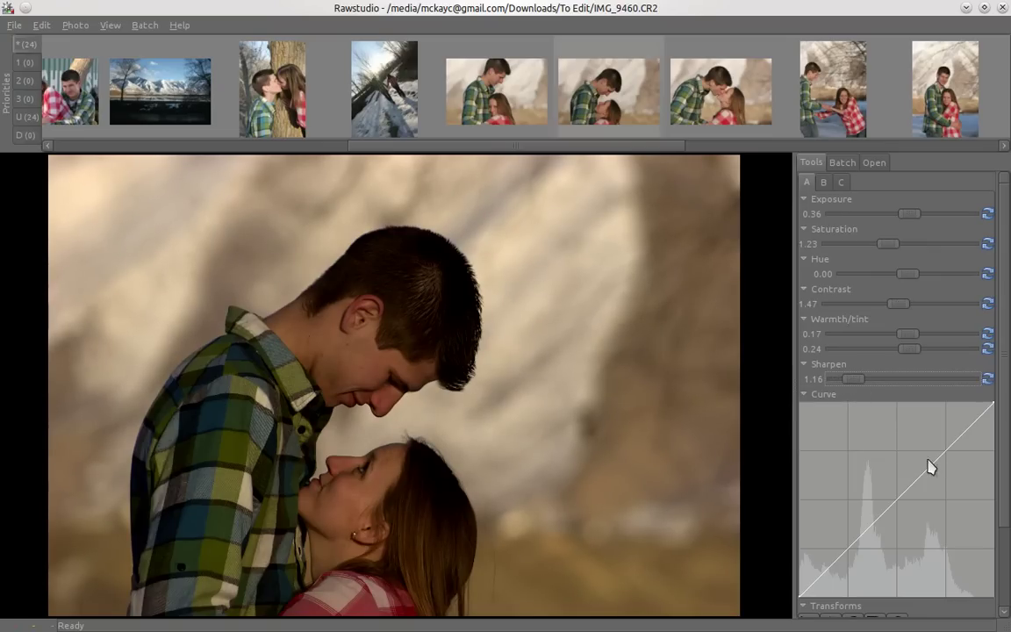
Bend the tone curve into a two-point S-curve.
{"action": "left_click_drag", "start_coordinate": [939, 462], "coordinate": [933, 451]}
{"action": "left_click_drag", "start_coordinate": [868, 514], "coordinate": [868, 537]}
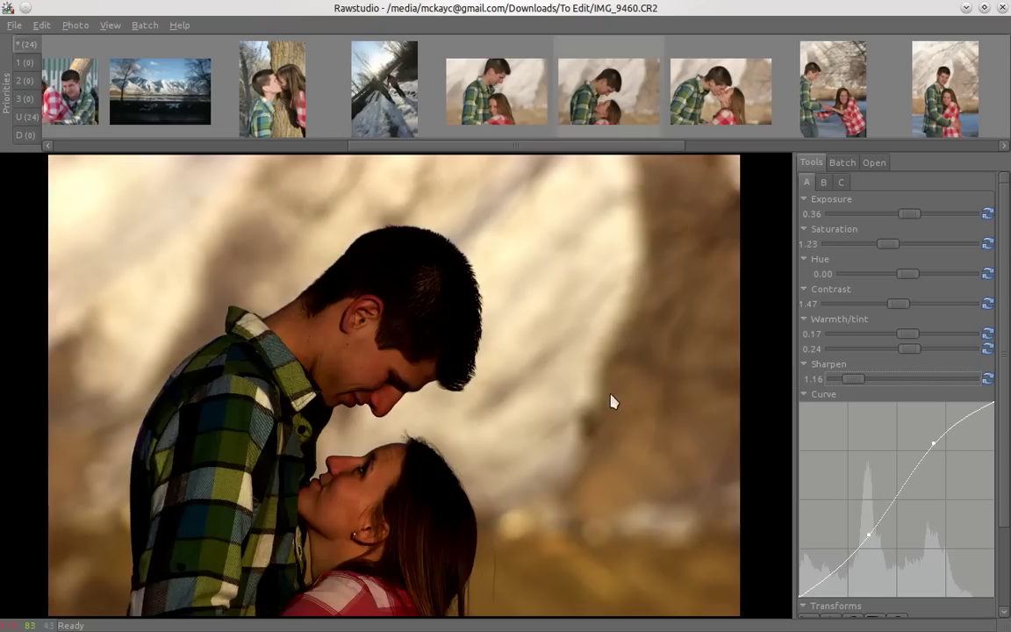
{"action": "right_click", "coordinate": [866, 537]}
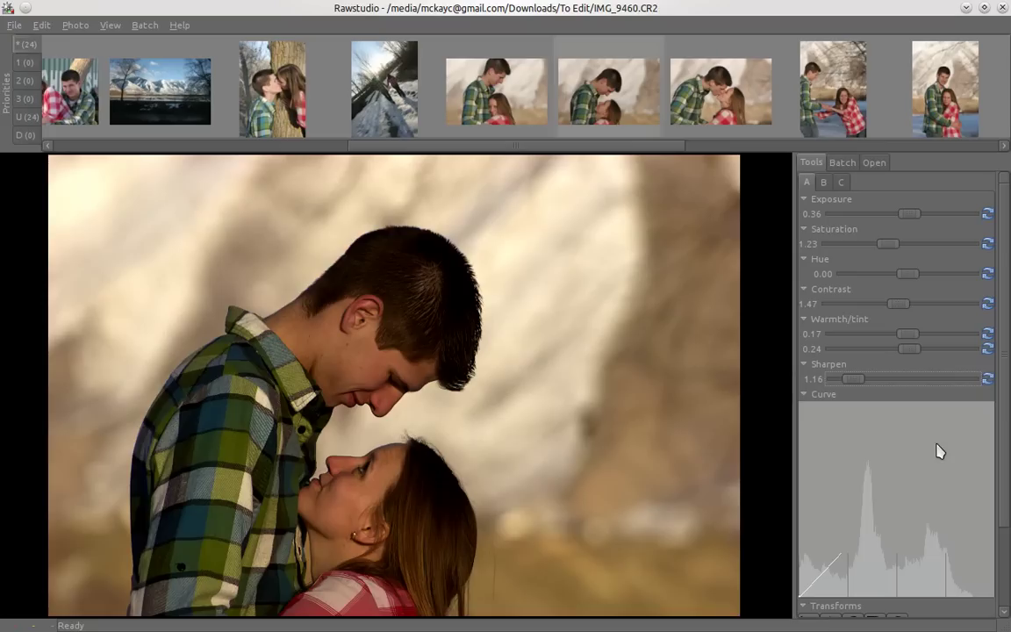
{"action": "left_click", "coordinate": [937, 445]}
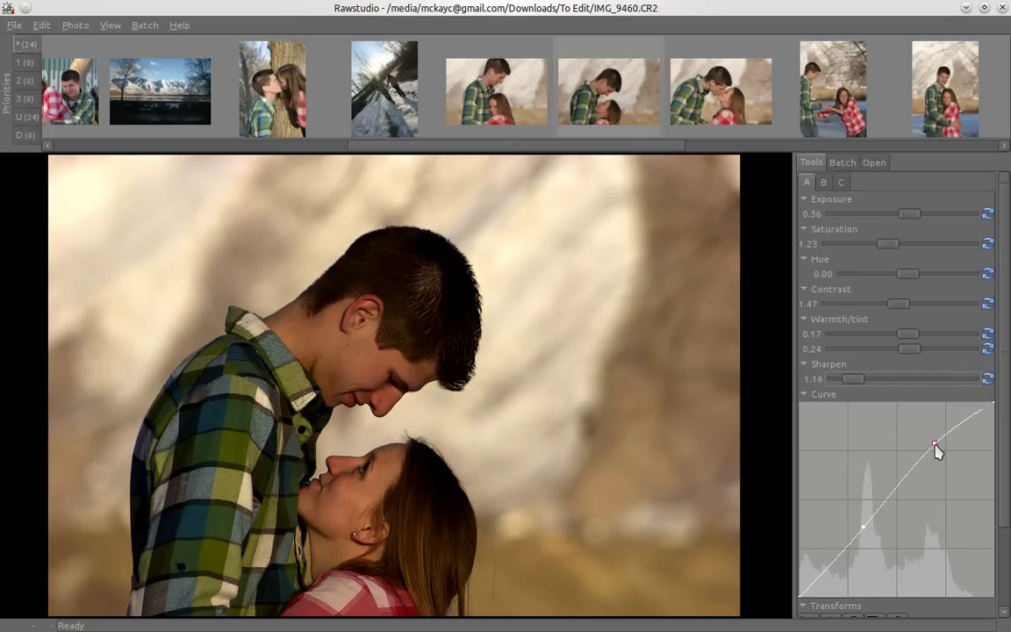
{"action": "scroll", "coordinate": [1007, 435], "scroll_direction": "down", "scroll_amount": 1}
{"action": "scroll", "coordinate": [1007, 434], "scroll_direction": "down", "scroll_amount": 4}
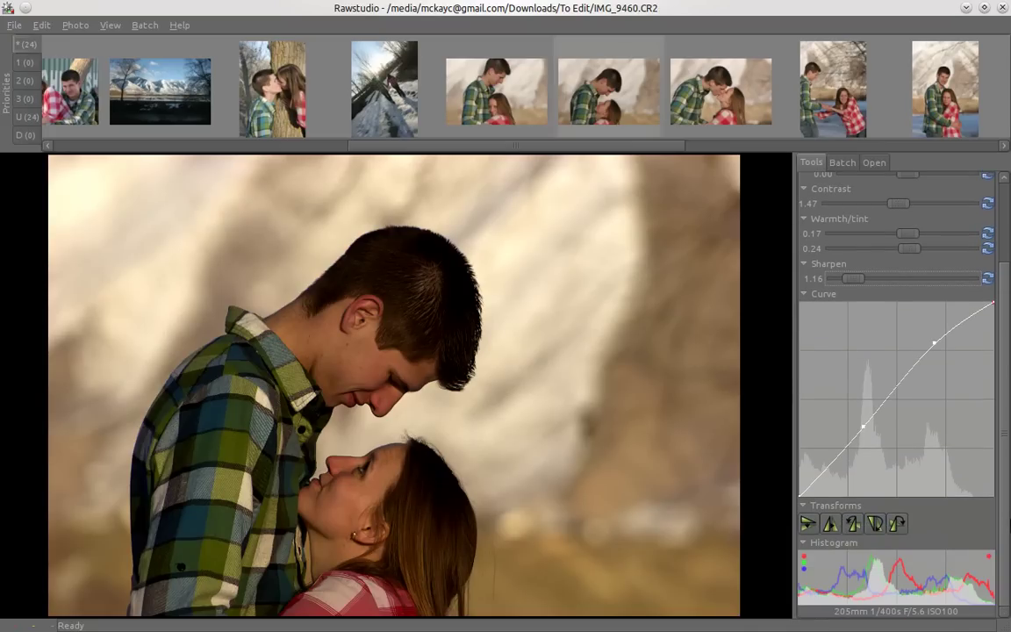
{"action": "scroll", "coordinate": [1008, 434], "scroll_direction": "up", "scroll_amount": 4}
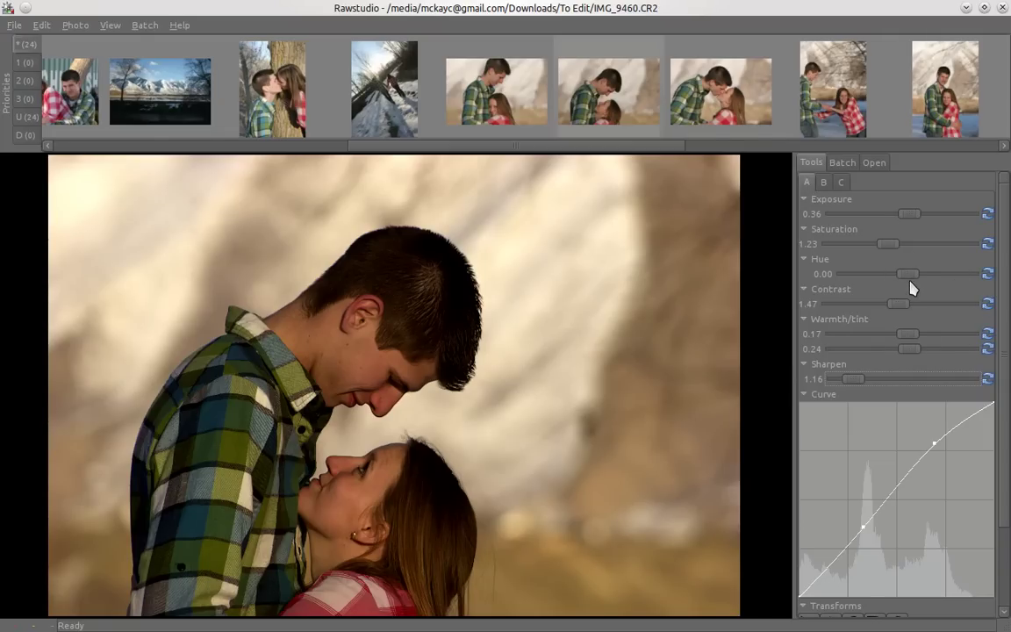
Switch to setting B and drop saturation to 0.00 for black-and-white.
{"action": "left_click", "coordinate": [823, 182]}
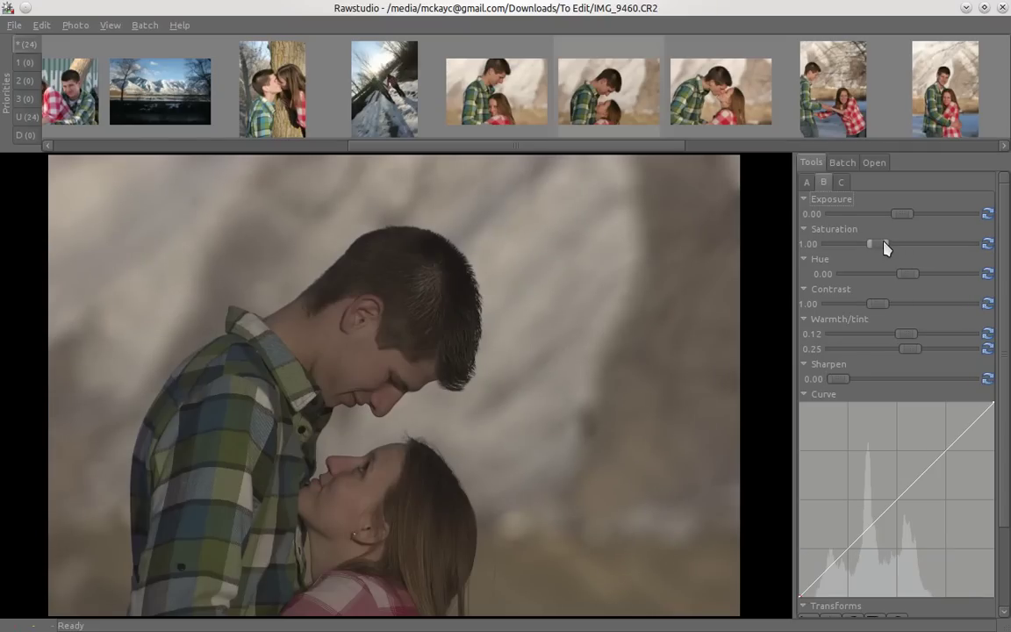
{"action": "left_click_drag", "start_coordinate": [883, 243], "coordinate": [905, 243]}
{"action": "left_click_drag", "start_coordinate": [845, 247], "coordinate": [801, 244]}
Steepen the tone curve in setting B for high contrast.
{"action": "left_click_drag", "start_coordinate": [937, 465], "coordinate": [857, 511]}
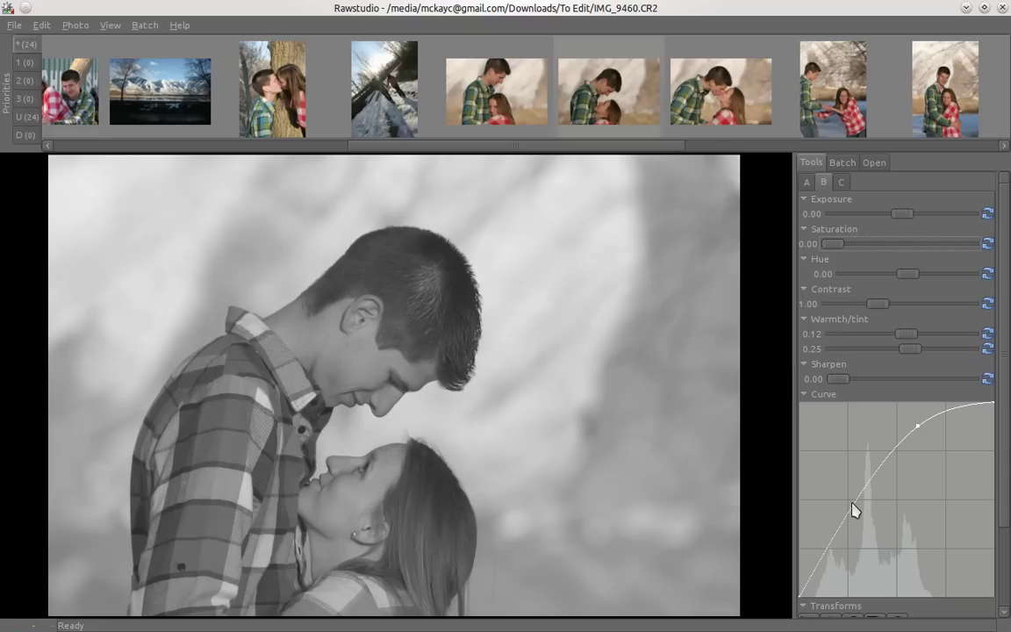
{"action": "left_click", "coordinate": [854, 507]}
{"action": "left_click", "coordinate": [873, 527]}
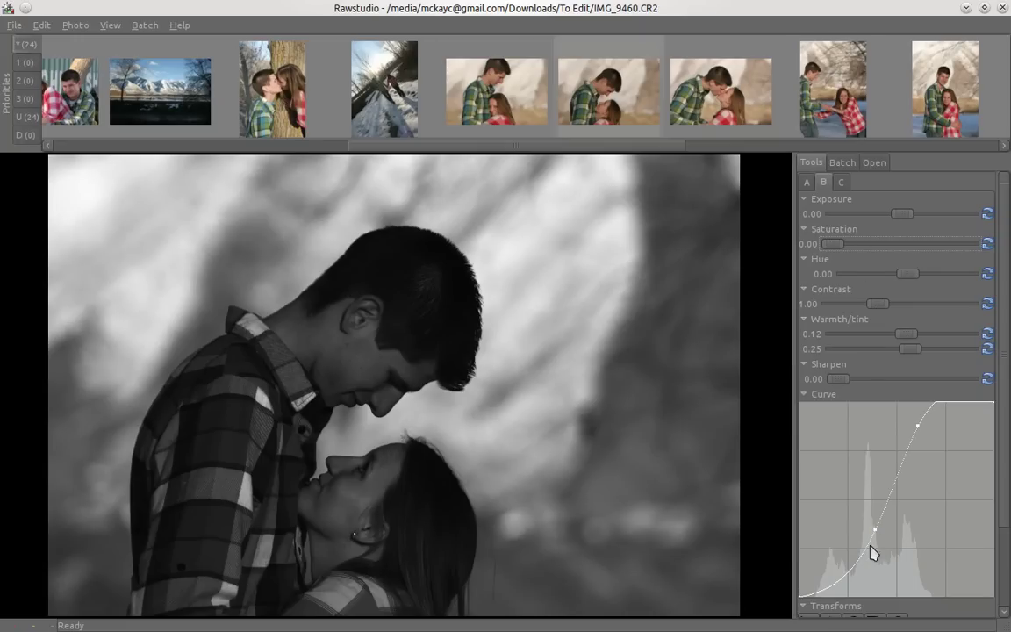
{"action": "left_click", "coordinate": [918, 429]}
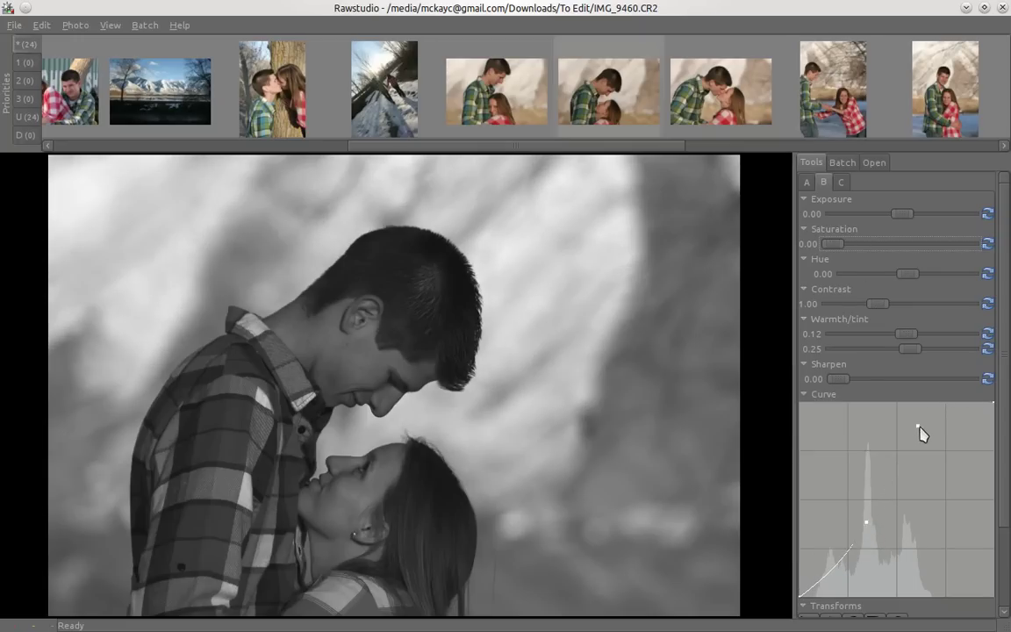
Compare settings A and B, ending on A, and show the Batch export options.
{"action": "left_click", "coordinate": [806, 183]}
{"action": "left_click", "coordinate": [821, 183]}
{"action": "left_click", "coordinate": [832, 183]}
{"action": "left_click", "coordinate": [822, 182]}
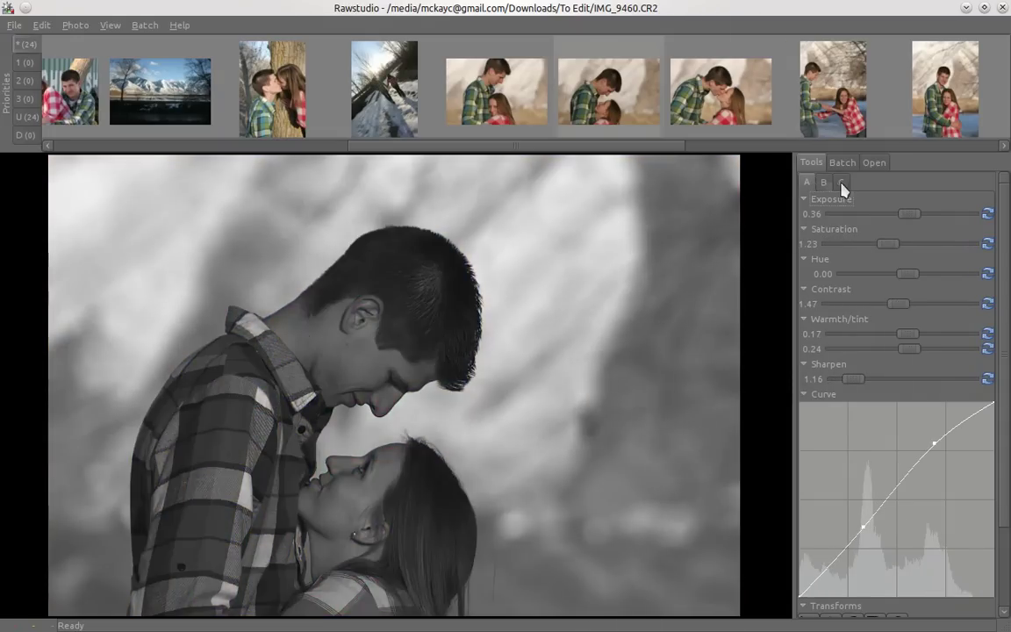
{"action": "left_click", "coordinate": [832, 183]}
{"action": "left_click", "coordinate": [825, 182]}
{"action": "left_click", "coordinate": [809, 183]}
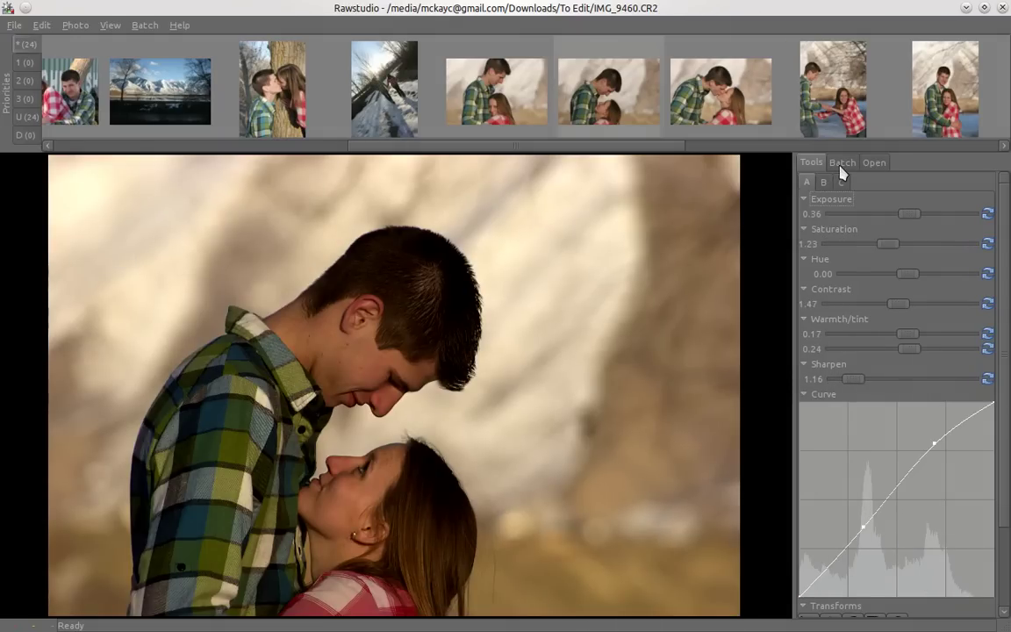
{"action": "left_click", "coordinate": [843, 163]}
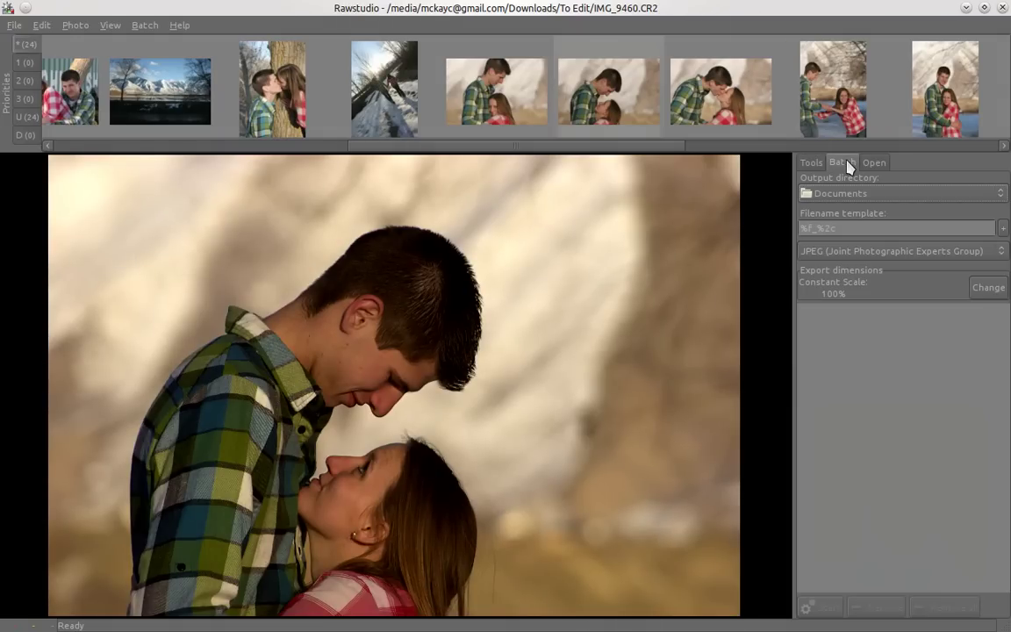
{"action": "left_click", "coordinate": [145, 26]}
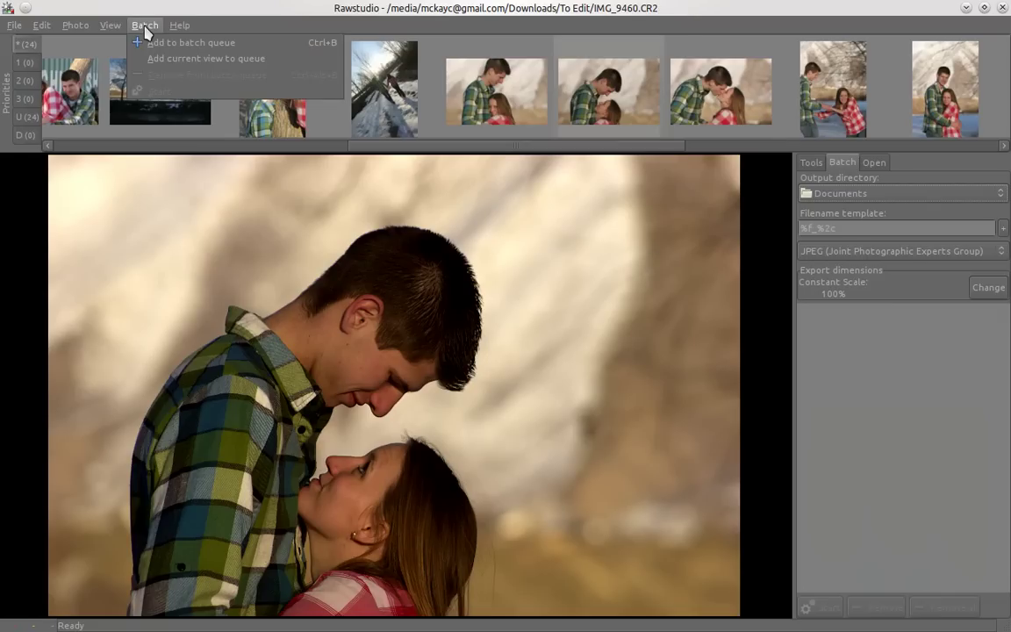
{"action": "left_click", "coordinate": [165, 24]}
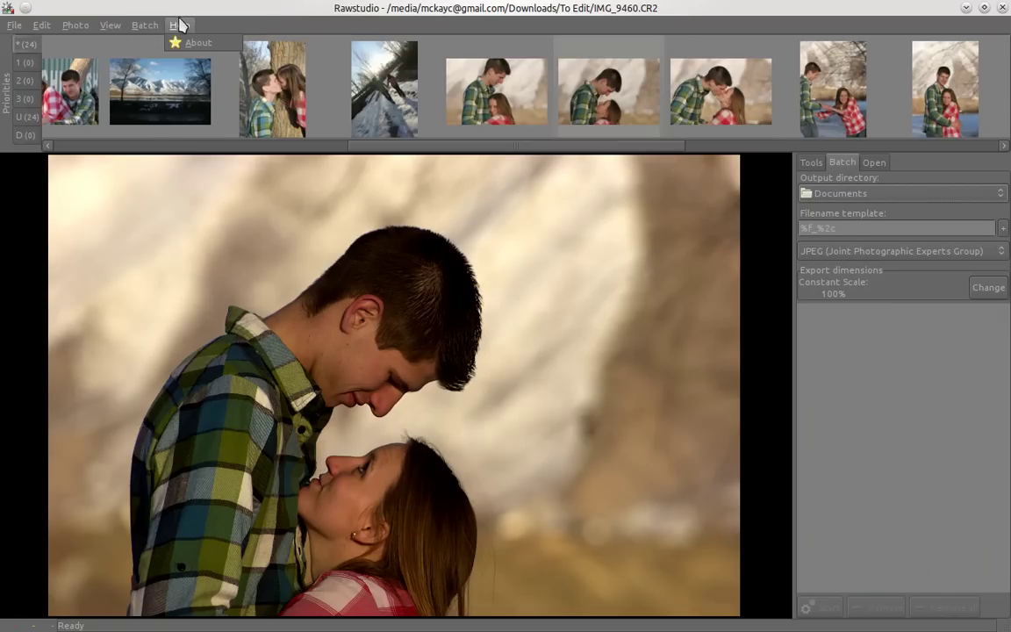
{"action": "left_click", "coordinate": [15, 26]}
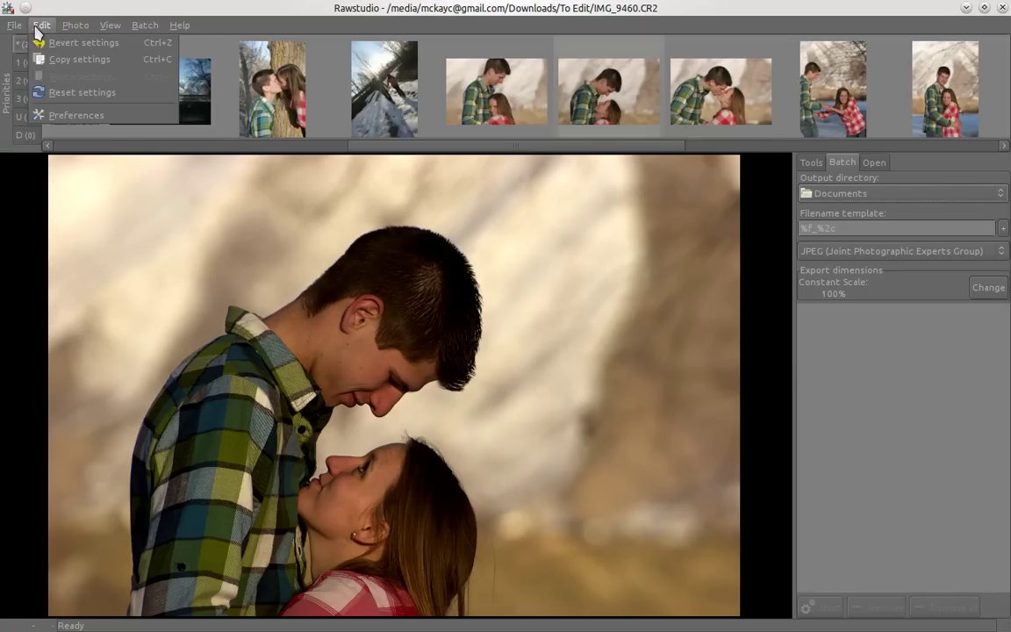
{"action": "left_click", "coordinate": [203, 14]}
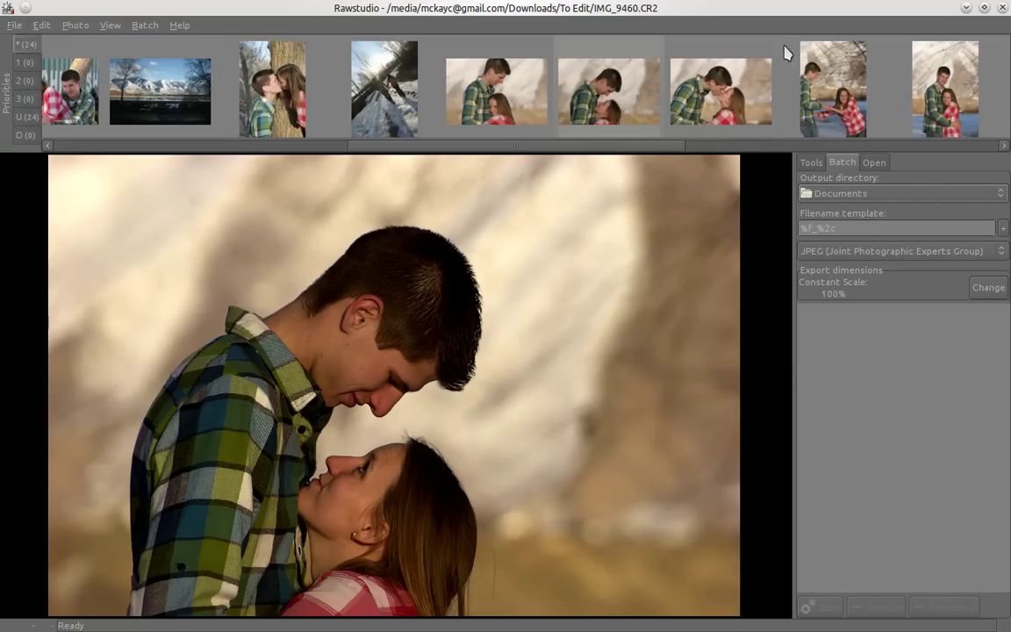
{"action": "left_click_drag", "start_coordinate": [430, 146], "coordinate": [99, 154]}
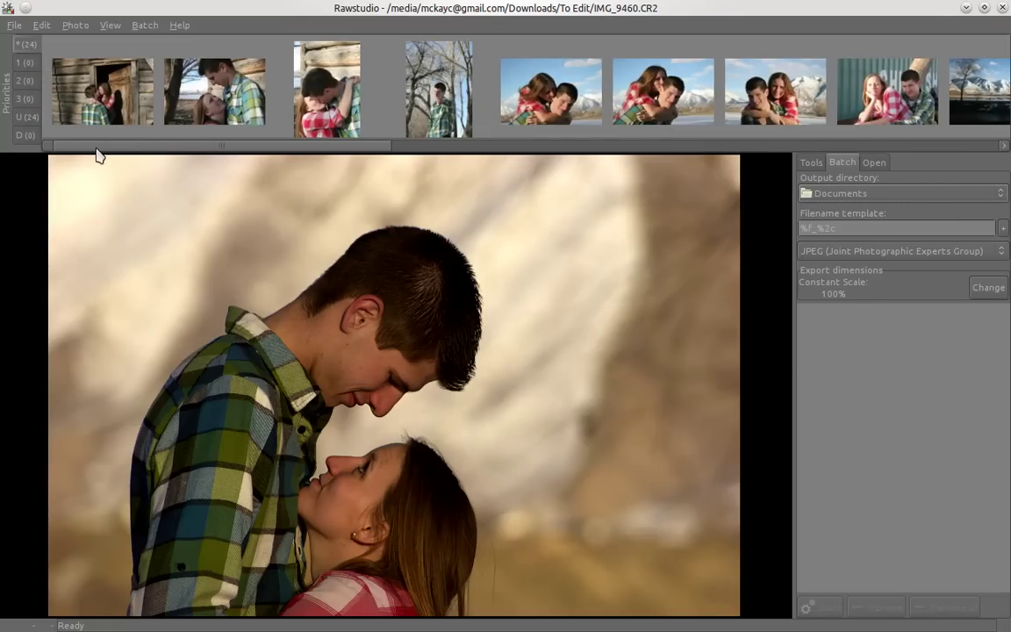